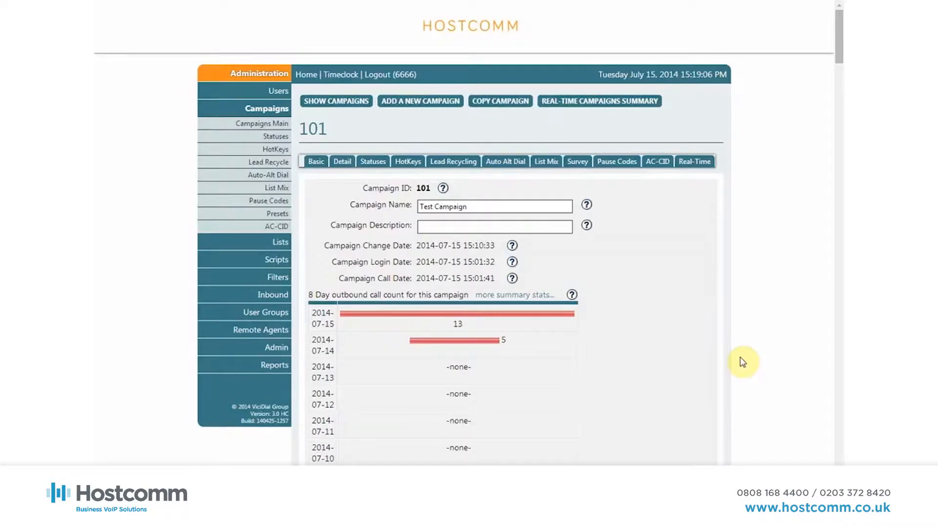
Set the List Order of campaign 101 to DOWN COUNT
{"action": "scroll", "coordinate": [742, 363], "scroll_direction": "down", "scroll_amount": 1}
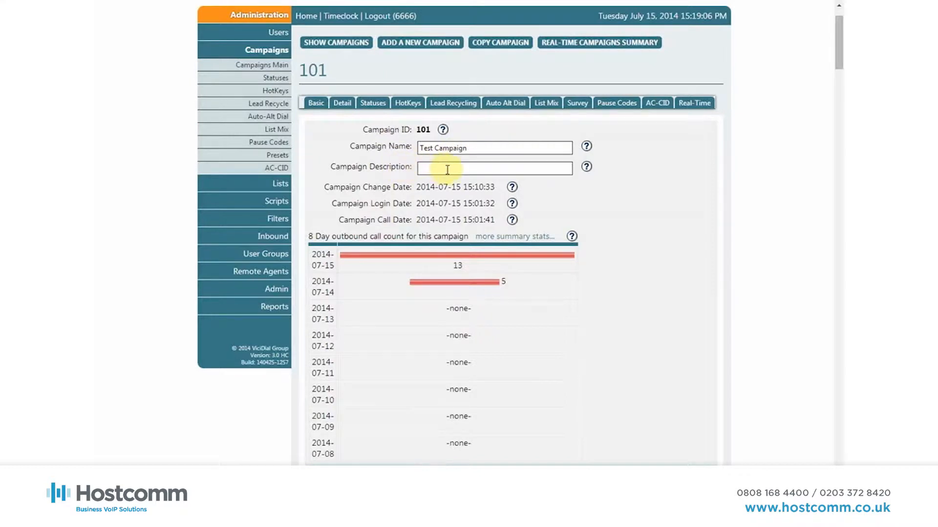
{"action": "scroll", "coordinate": [448, 217], "scroll_direction": "down", "scroll_amount": 3}
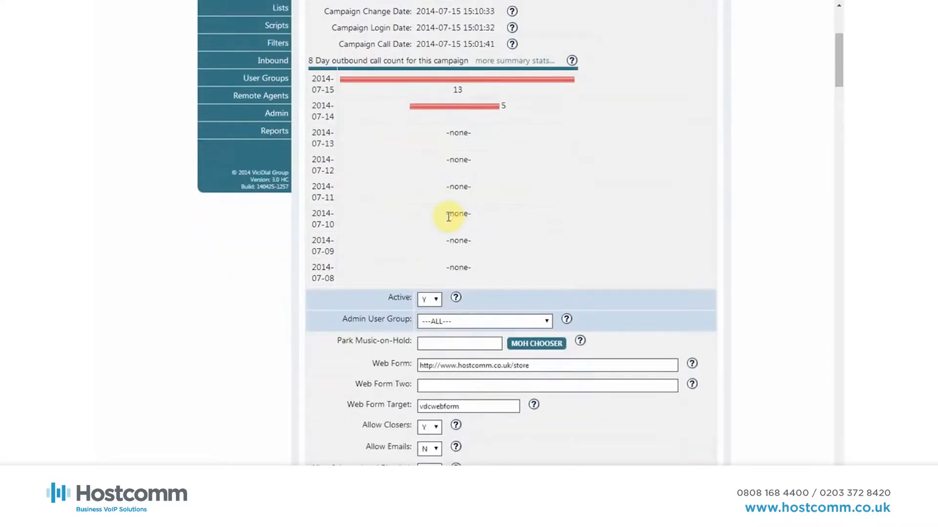
{"action": "scroll", "coordinate": [448, 217], "scroll_direction": "down", "scroll_amount": 1}
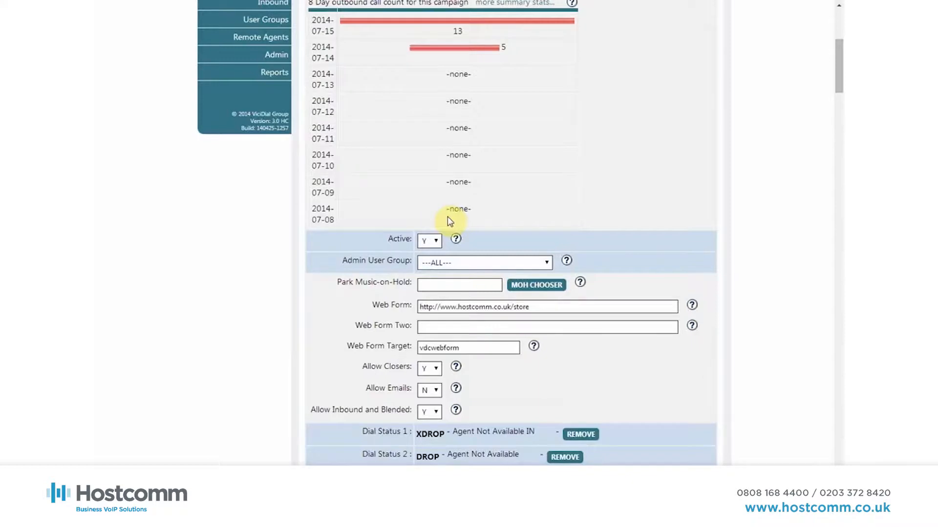
{"action": "scroll", "coordinate": [449, 221], "scroll_direction": "down", "scroll_amount": 1}
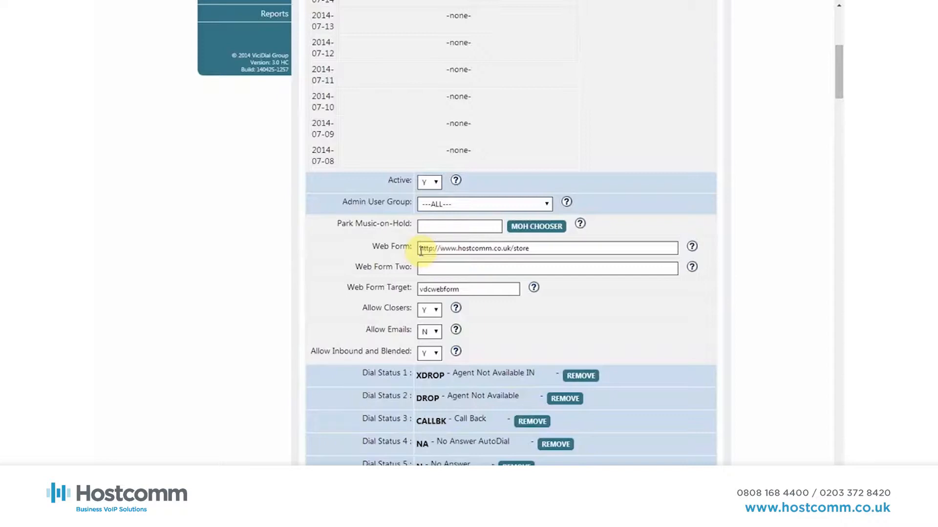
{"action": "scroll", "coordinate": [416, 253], "scroll_direction": "down", "scroll_amount": 2}
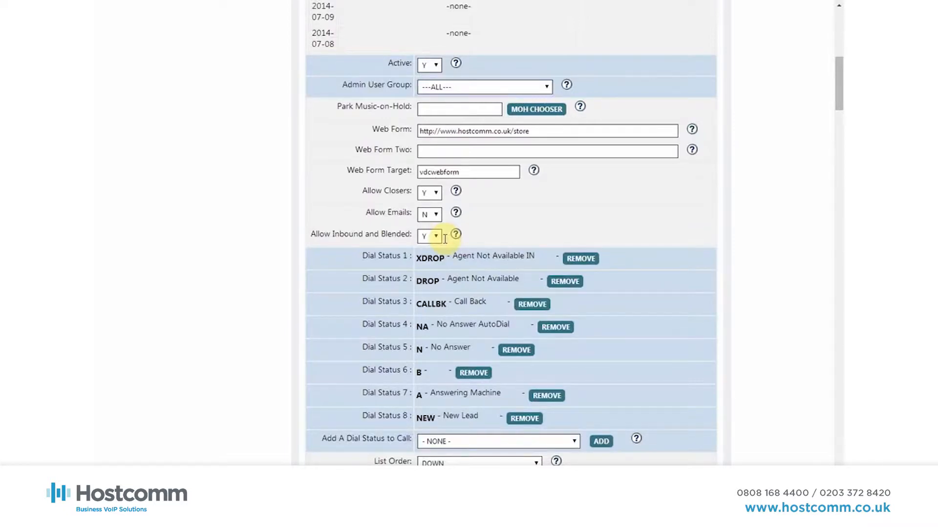
{"action": "scroll", "coordinate": [430, 247], "scroll_direction": "down", "scroll_amount": 3}
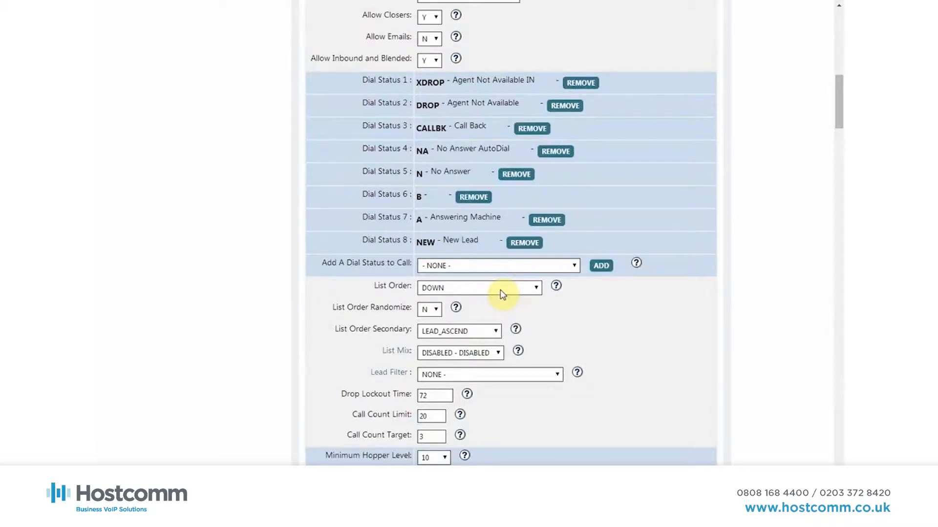
{"action": "left_click", "coordinate": [503, 292]}
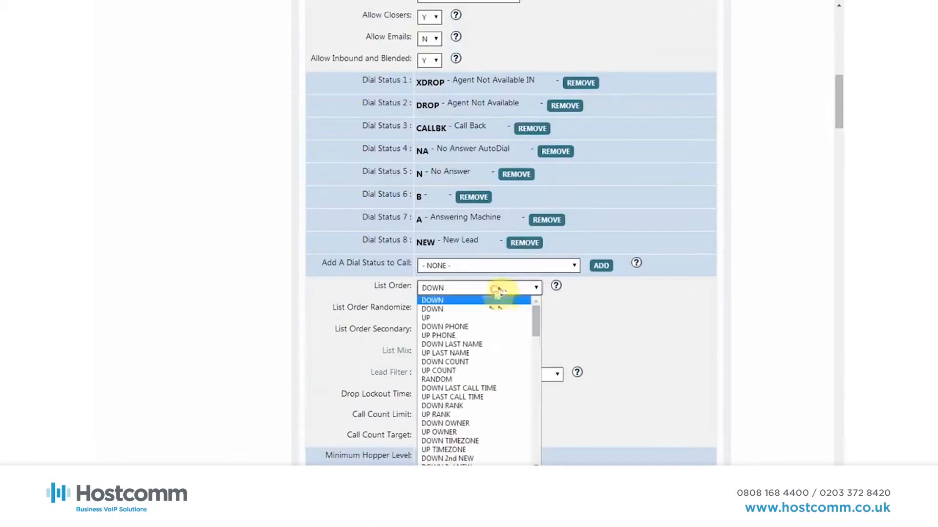
{"action": "left_click", "coordinate": [459, 362]}
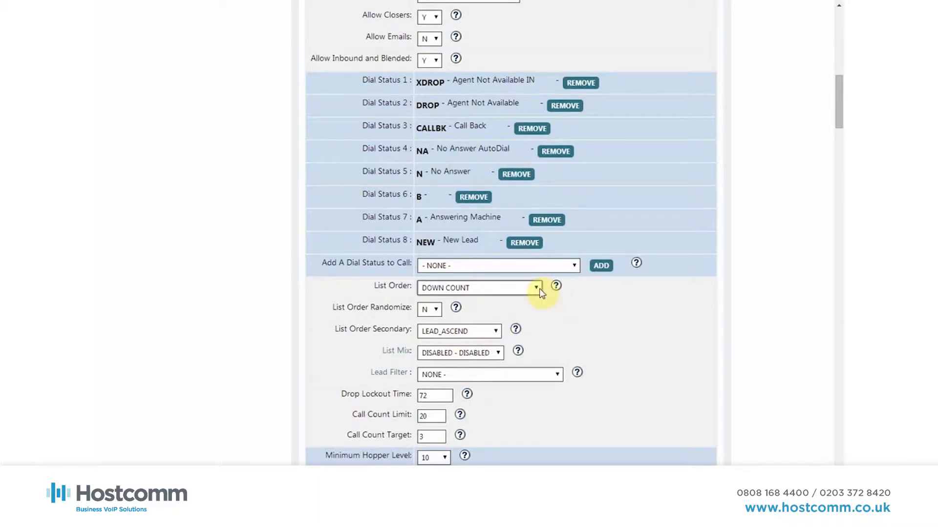
Examine the available Dial Method options of the campaign without choosing a different one
{"action": "scroll", "coordinate": [600, 319], "scroll_direction": "down", "scroll_amount": 2}
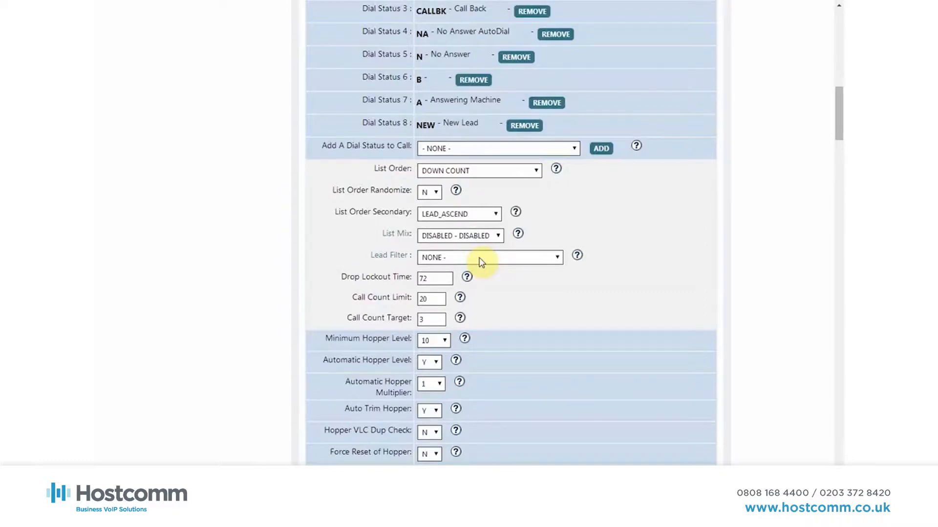
{"action": "scroll", "coordinate": [481, 262], "scroll_direction": "down", "scroll_amount": 1}
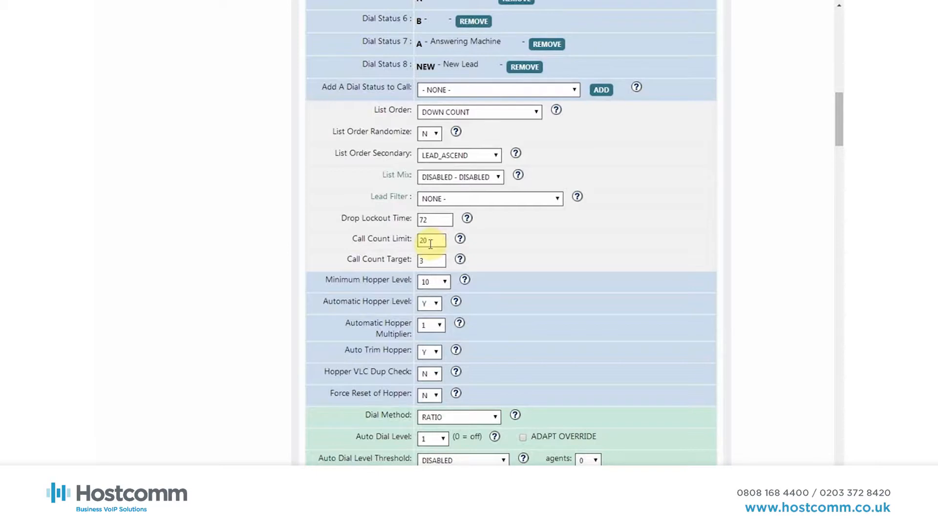
{"action": "scroll", "coordinate": [430, 244], "scroll_direction": "down", "scroll_amount": 6}
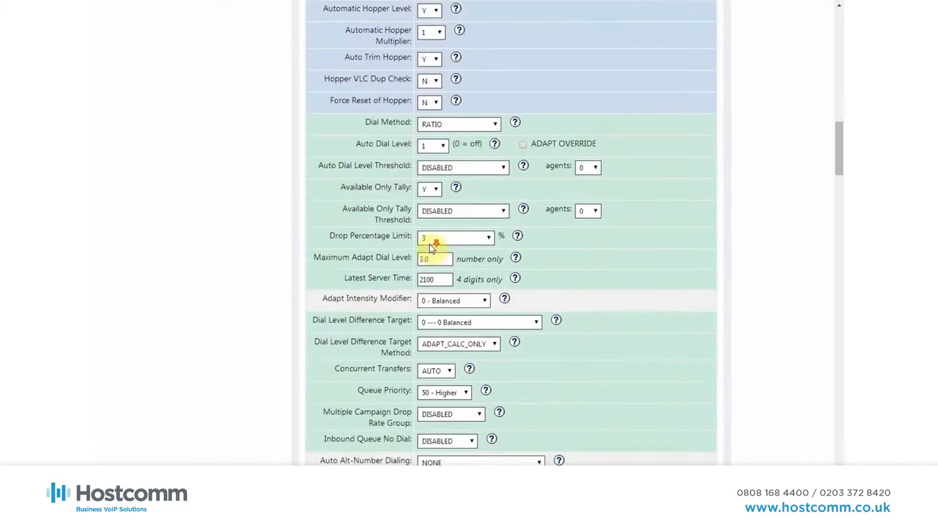
{"action": "left_click", "coordinate": [497, 65]}
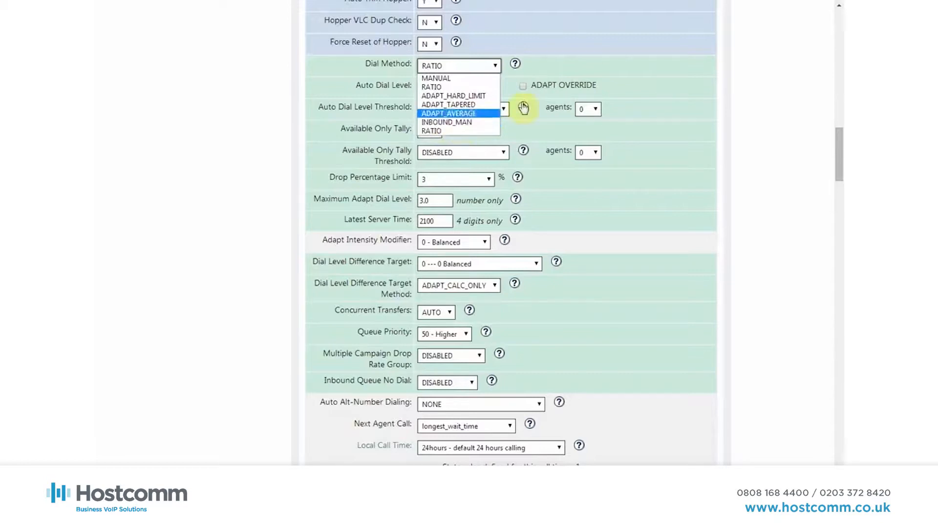
{"action": "left_click", "coordinate": [561, 62]}
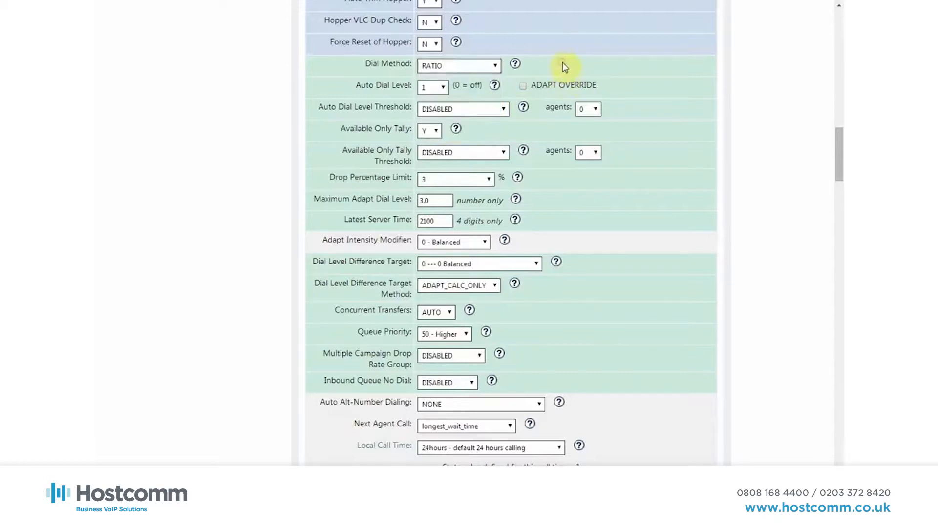
Try an Auto Dial Level of 2 and return it to 1
{"action": "left_click", "coordinate": [443, 89]}
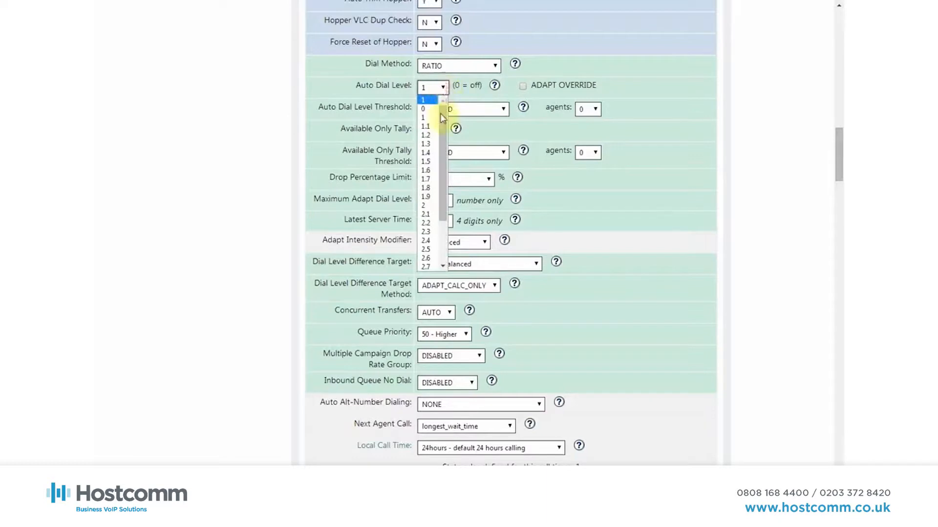
{"action": "left_click", "coordinate": [426, 207]}
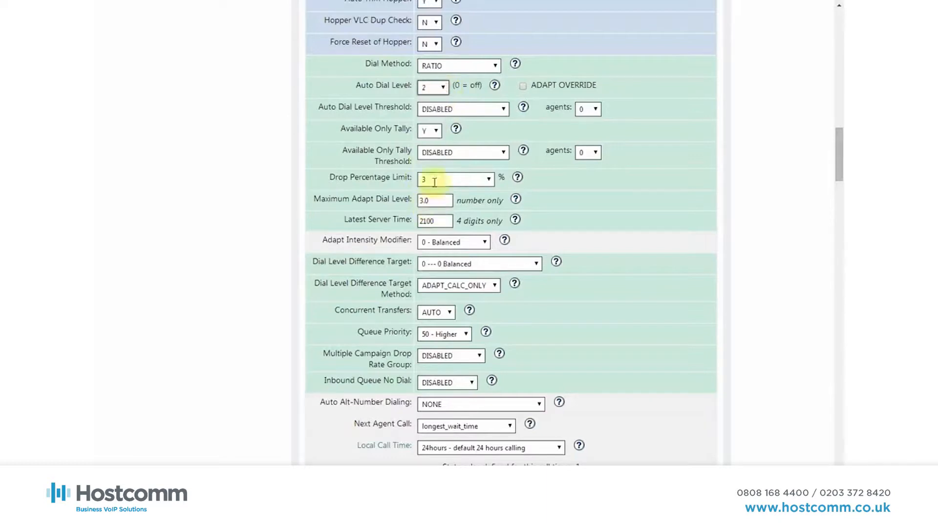
{"action": "left_click", "coordinate": [442, 89]}
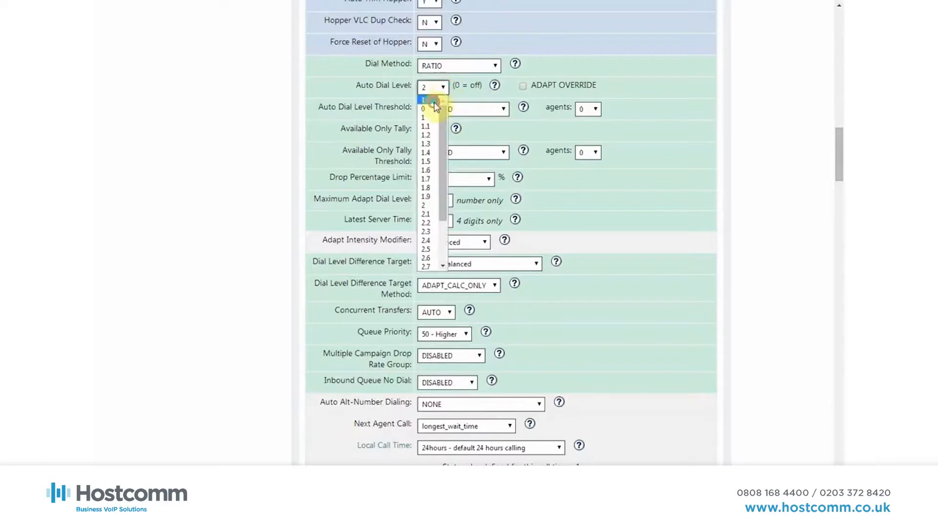
{"action": "left_click", "coordinate": [436, 104]}
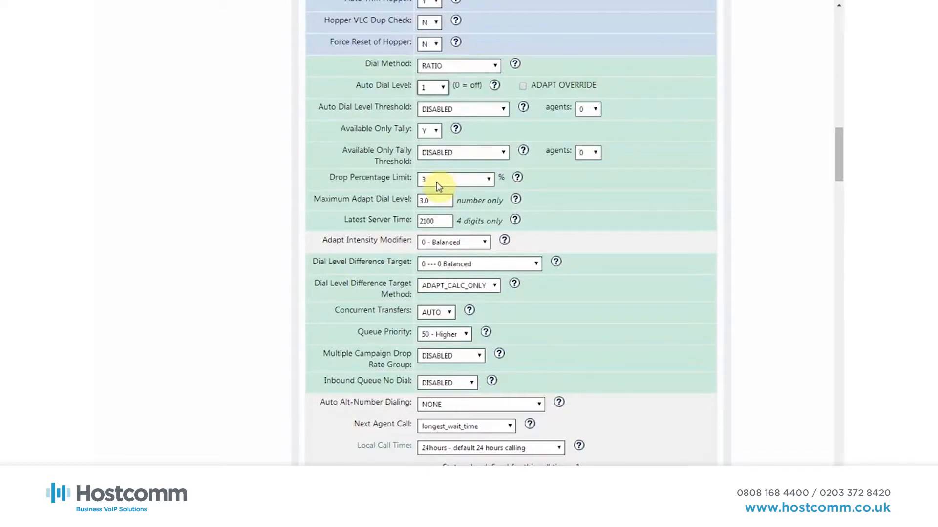
Set the campaign's Dial Method to ADAPT_HARD_LIMIT
{"action": "left_click", "coordinate": [449, 72]}
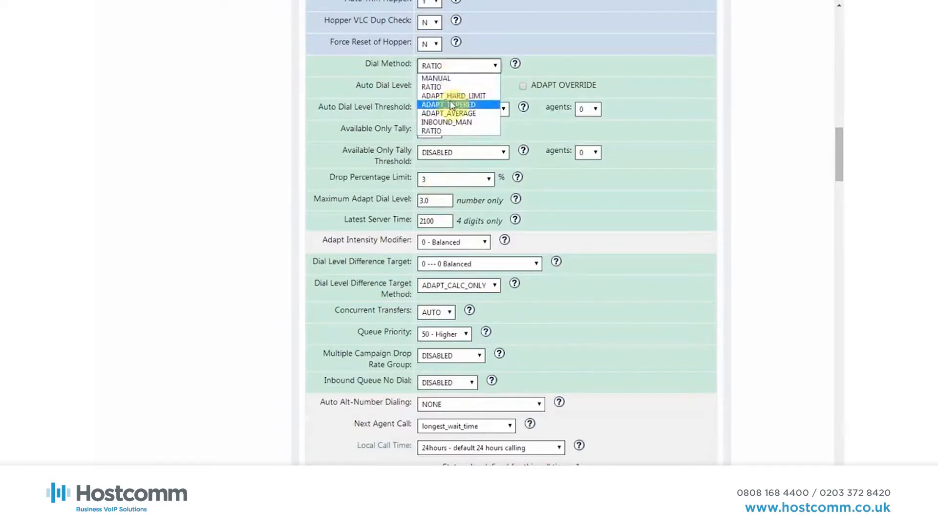
{"action": "left_click", "coordinate": [448, 92]}
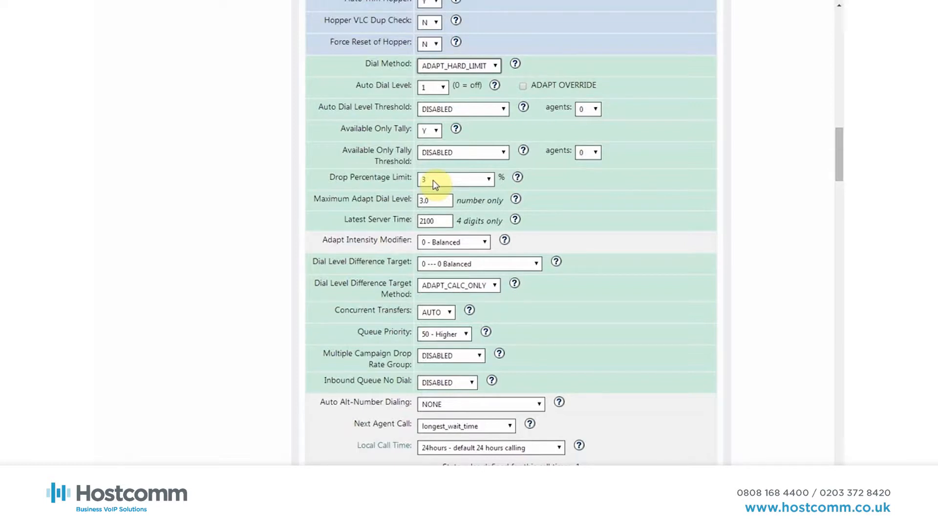
Examine the Next Agent Call options for routing calls to agents, keeping the current selection
{"action": "scroll", "coordinate": [498, 177], "scroll_direction": "down", "scroll_amount": 3}
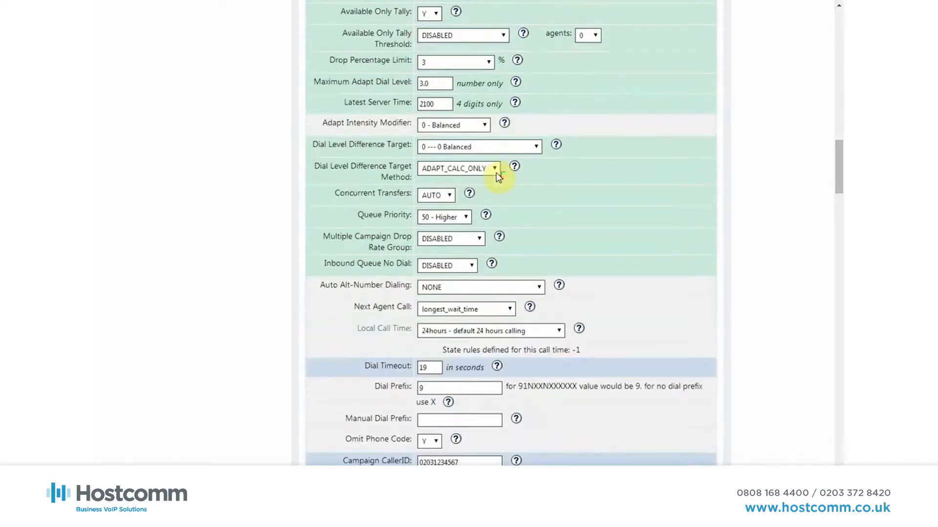
{"action": "scroll", "coordinate": [498, 176], "scroll_direction": "down", "scroll_amount": 1}
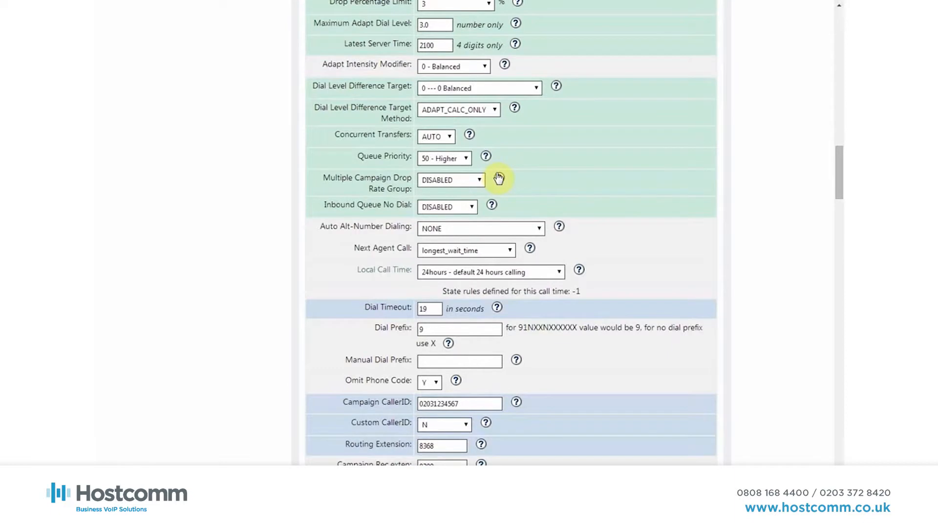
{"action": "scroll", "coordinate": [498, 176], "scroll_direction": "down", "scroll_amount": 1}
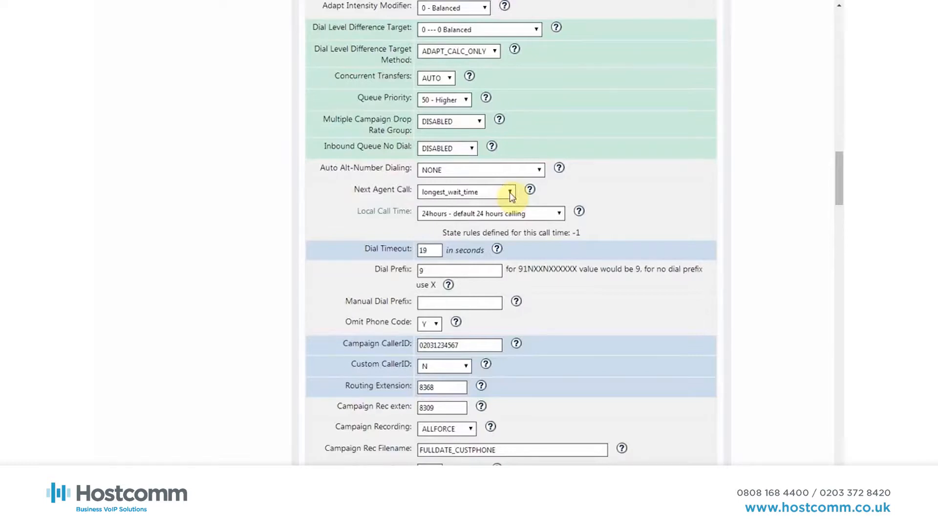
{"action": "left_click", "coordinate": [509, 193]}
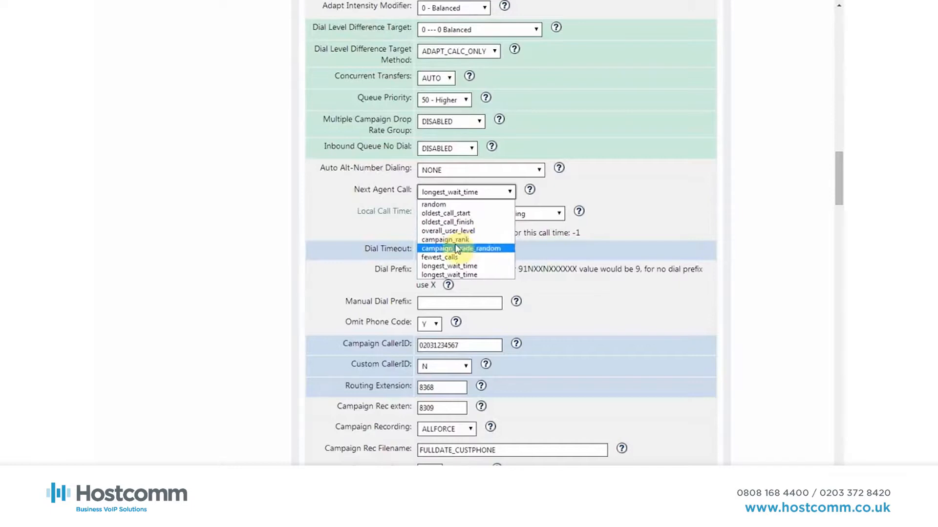
{"action": "left_click", "coordinate": [611, 174]}
Check the Dial Timeout and Campaign CallerID fields, and set Custom CallerID to AREACODE
{"action": "left_click_drag", "start_coordinate": [438, 250], "coordinate": [414, 251]}
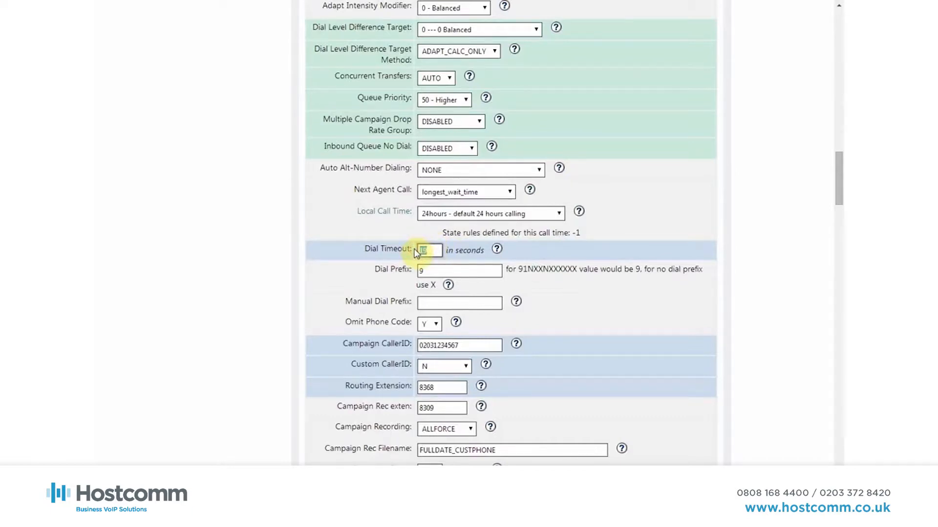
{"action": "scroll", "coordinate": [455, 226], "scroll_direction": "down", "scroll_amount": 2}
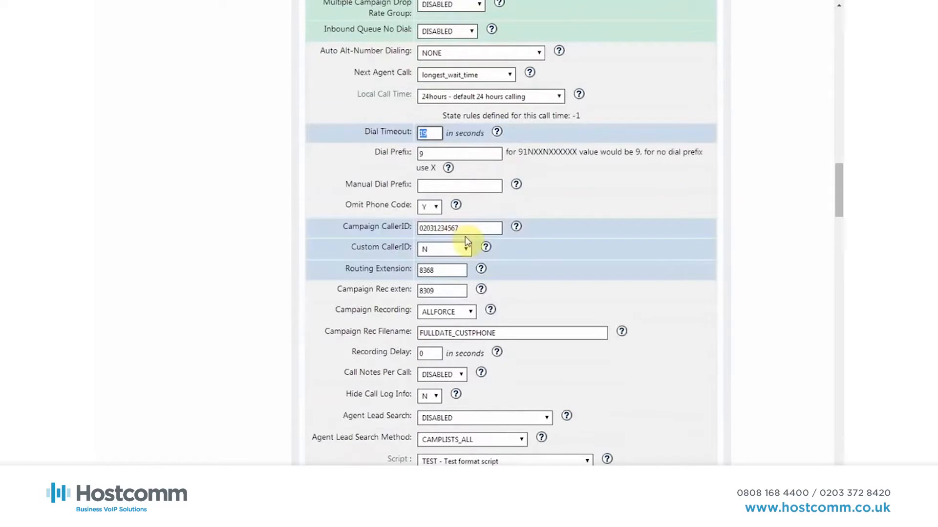
{"action": "left_click_drag", "start_coordinate": [467, 228], "coordinate": [410, 230]}
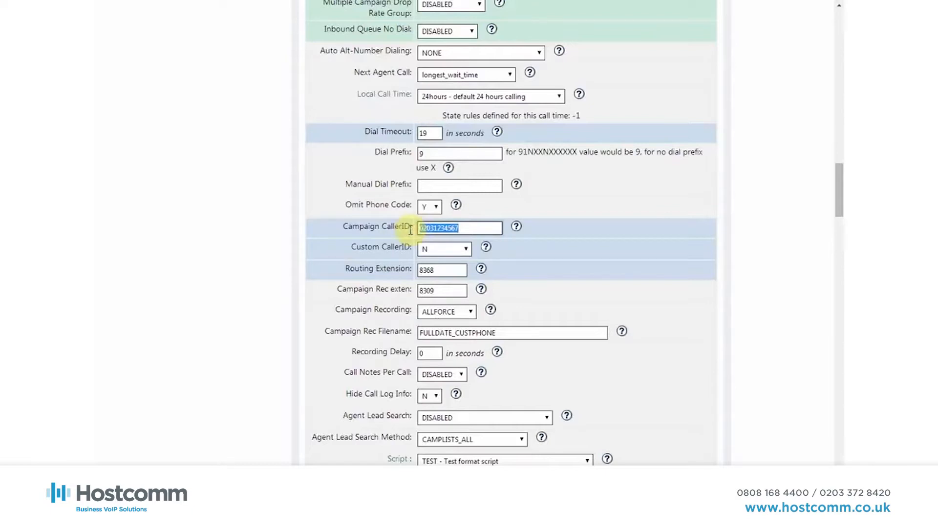
{"action": "left_click", "coordinate": [442, 250]}
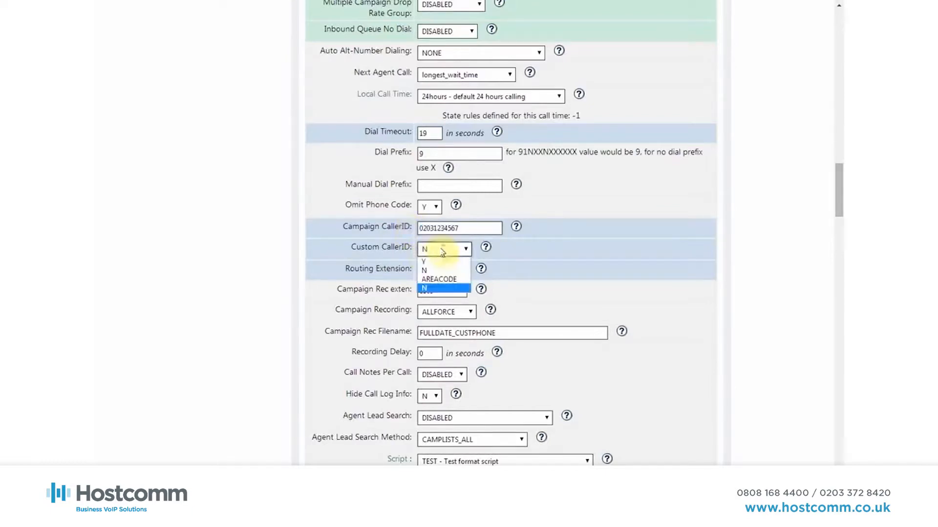
{"action": "left_click", "coordinate": [440, 280]}
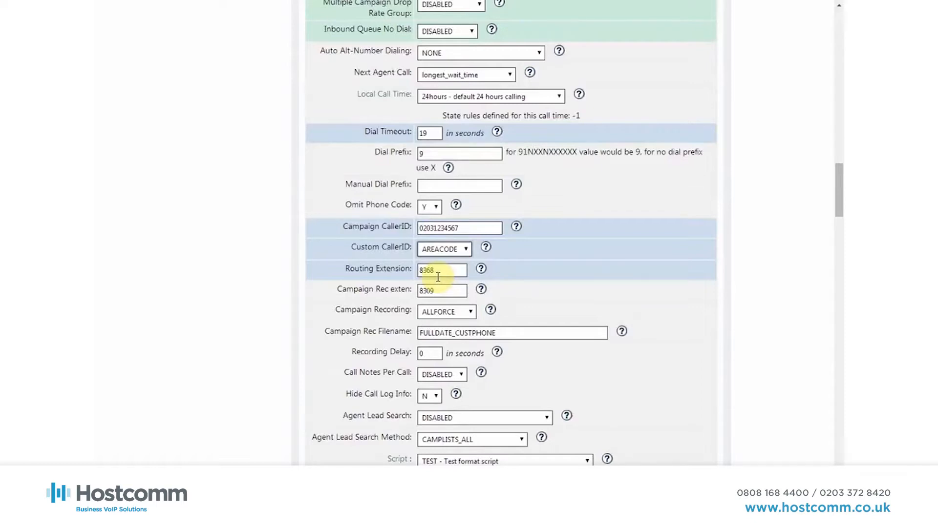
Examine the available Campaign Recording options and keep the current selection
{"action": "scroll", "coordinate": [438, 277], "scroll_direction": "down", "scroll_amount": 1}
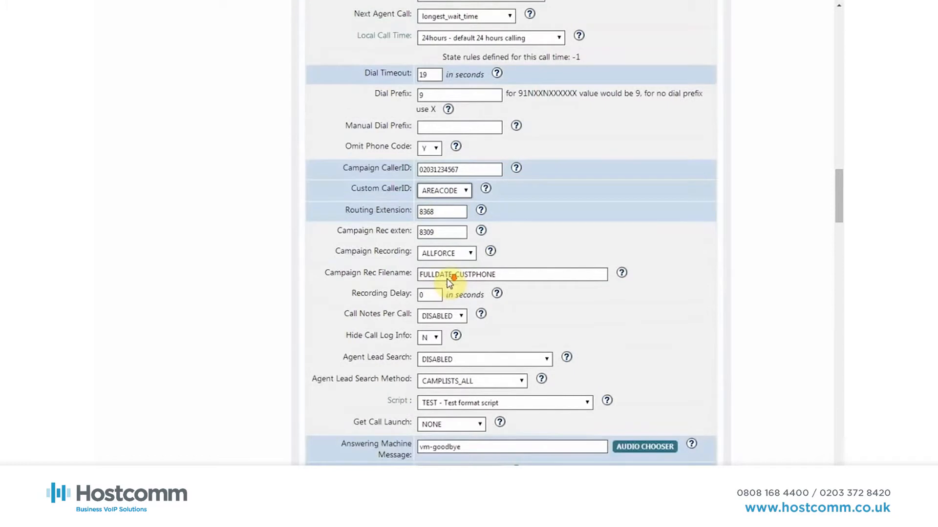
{"action": "left_click", "coordinate": [472, 255]}
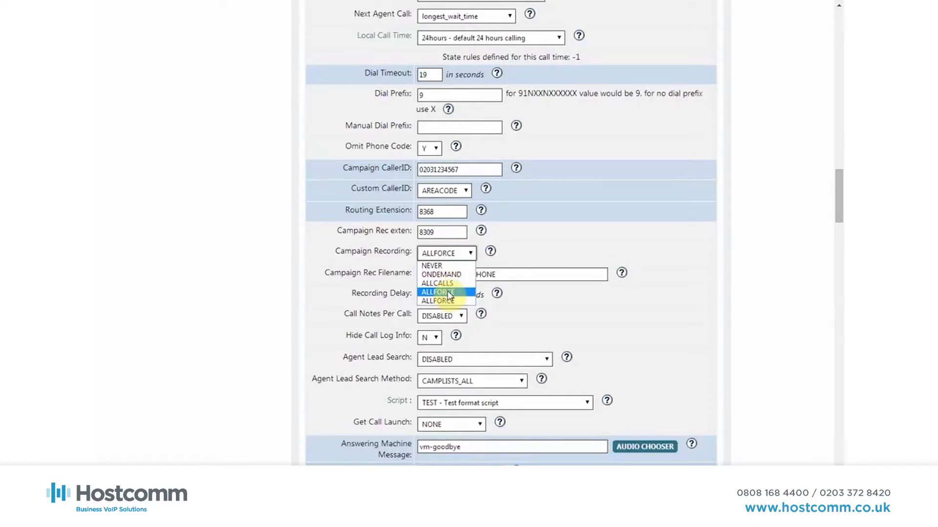
{"action": "left_click", "coordinate": [574, 291]}
Set Get Call Launch to SCRIPT for the campaign's assigned test script
{"action": "scroll", "coordinate": [578, 290], "scroll_direction": "down", "scroll_amount": 2}
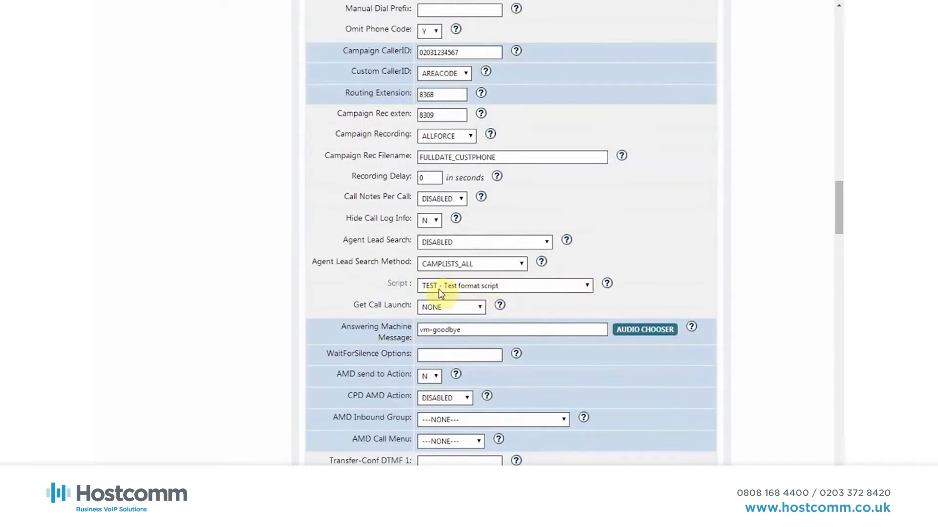
{"action": "left_click", "coordinate": [452, 308]}
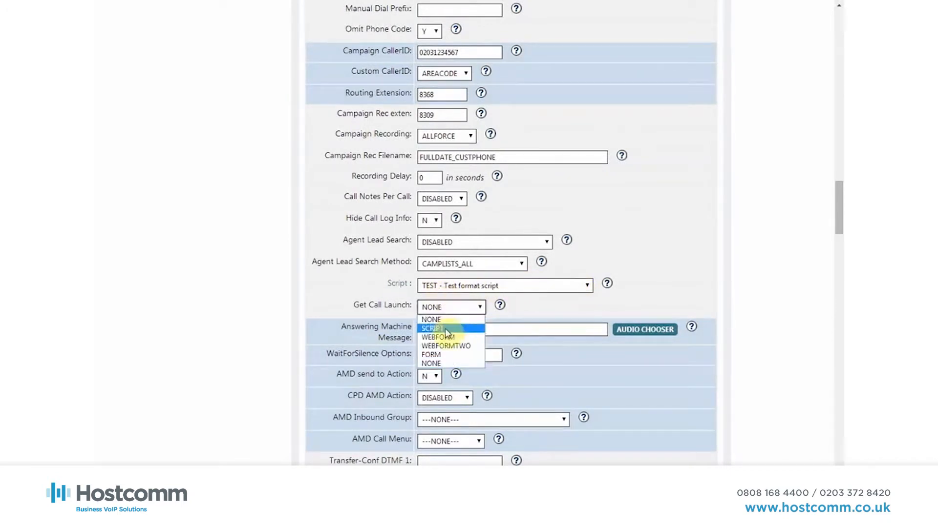
{"action": "left_click", "coordinate": [446, 329]}
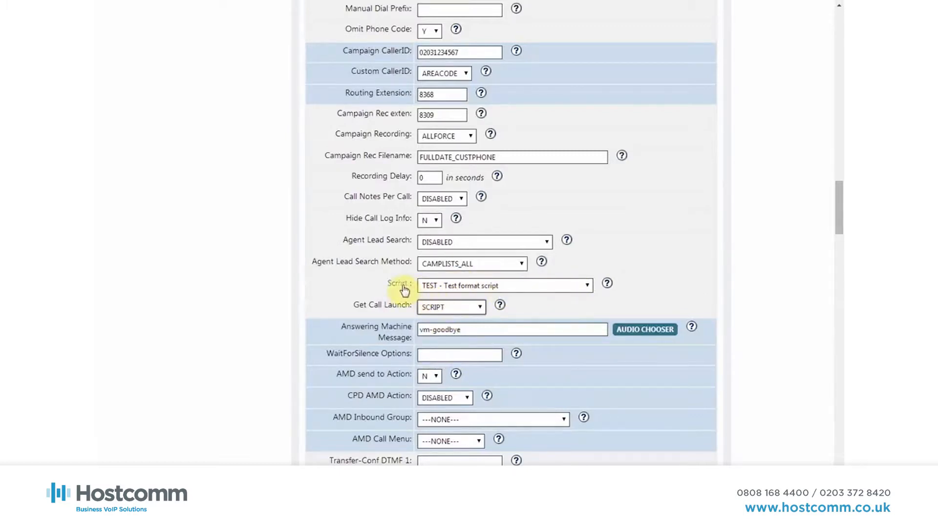
Set Get Call Launch to WEBFORM and check the campaign's Web Form address
{"action": "left_click", "coordinate": [480, 309]}
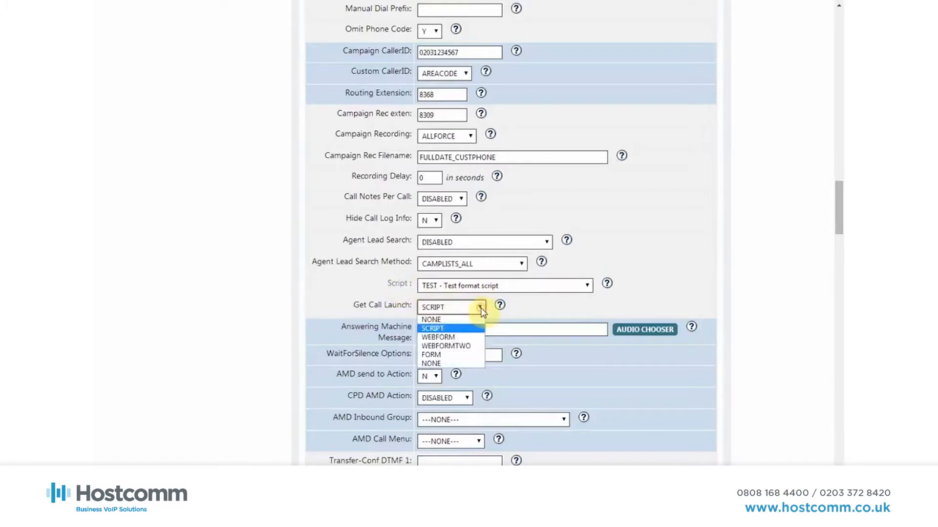
{"action": "left_click", "coordinate": [444, 338]}
{"action": "scroll", "coordinate": [690, 195], "scroll_direction": "up", "scroll_amount": 5}
{"action": "scroll", "coordinate": [689, 194], "scroll_direction": "up", "scroll_amount": 16}
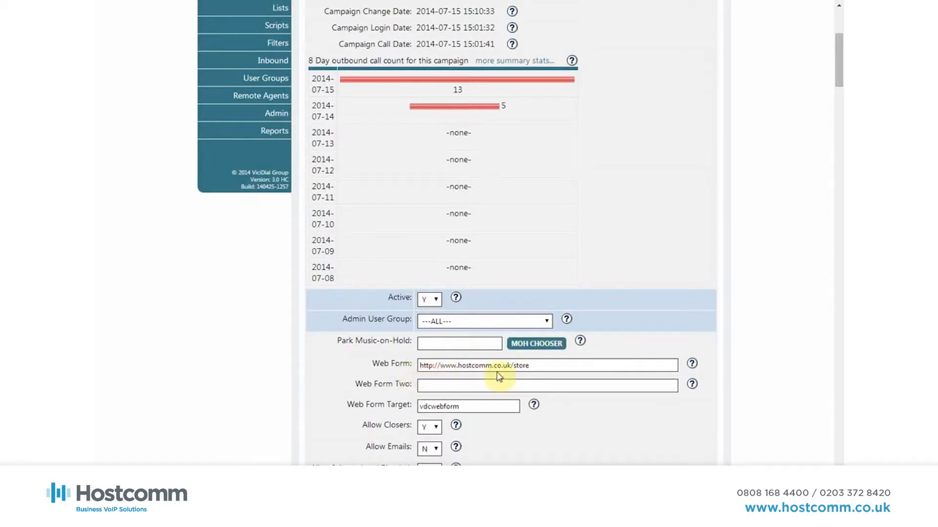
Review the campaign's Answering Machine Message, Transfer-Conf numbers, Scheduled Callbacks, Drop Action and Wrap Up settings
{"action": "scroll", "coordinate": [651, 321], "scroll_direction": "down", "scroll_amount": 14}
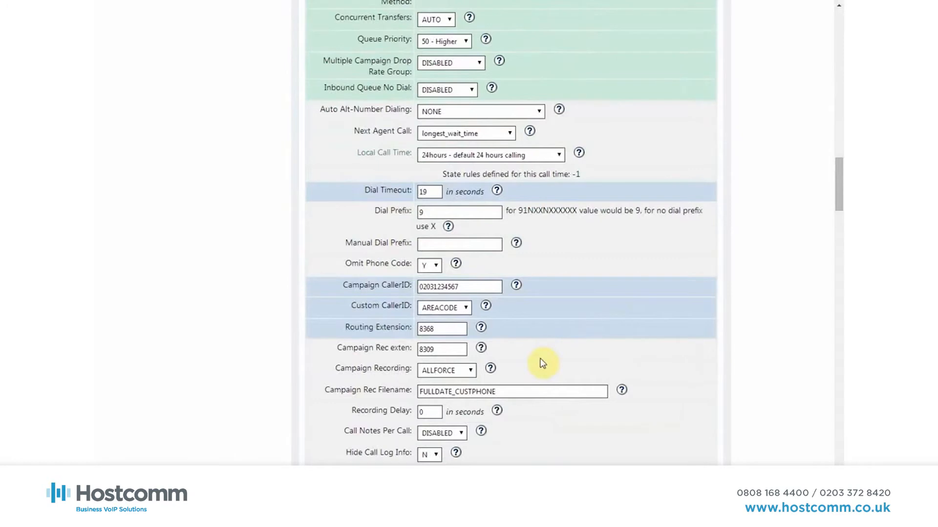
{"action": "scroll", "coordinate": [540, 364], "scroll_direction": "down", "scroll_amount": 3}
{"action": "scroll", "coordinate": [527, 313], "scroll_direction": "down", "scroll_amount": 2}
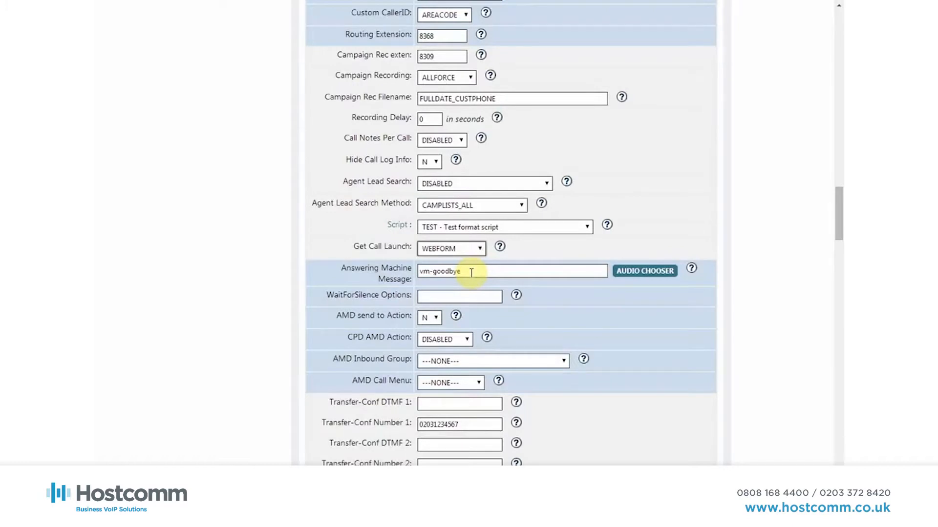
{"action": "scroll", "coordinate": [472, 272], "scroll_direction": "down", "scroll_amount": 5}
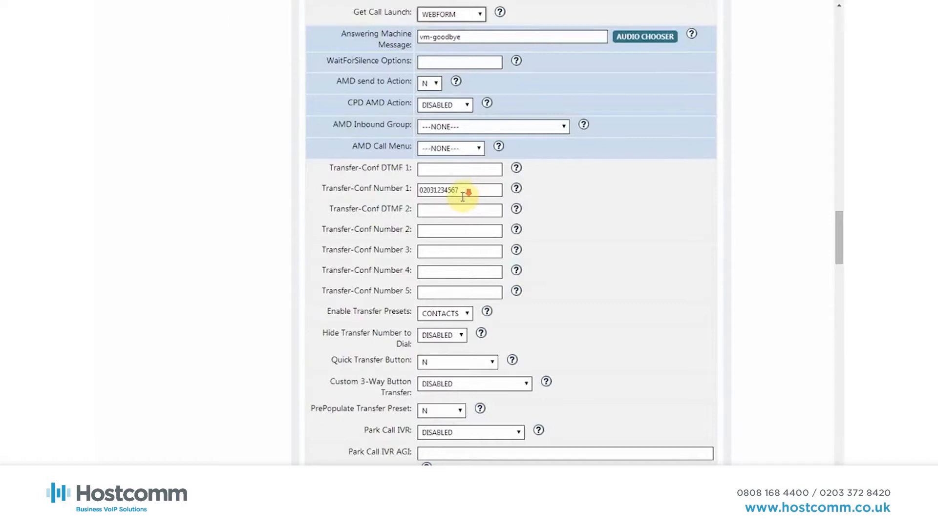
{"action": "scroll", "coordinate": [464, 198], "scroll_direction": "down", "scroll_amount": 3}
{"action": "scroll", "coordinate": [464, 202], "scroll_direction": "down", "scroll_amount": 4}
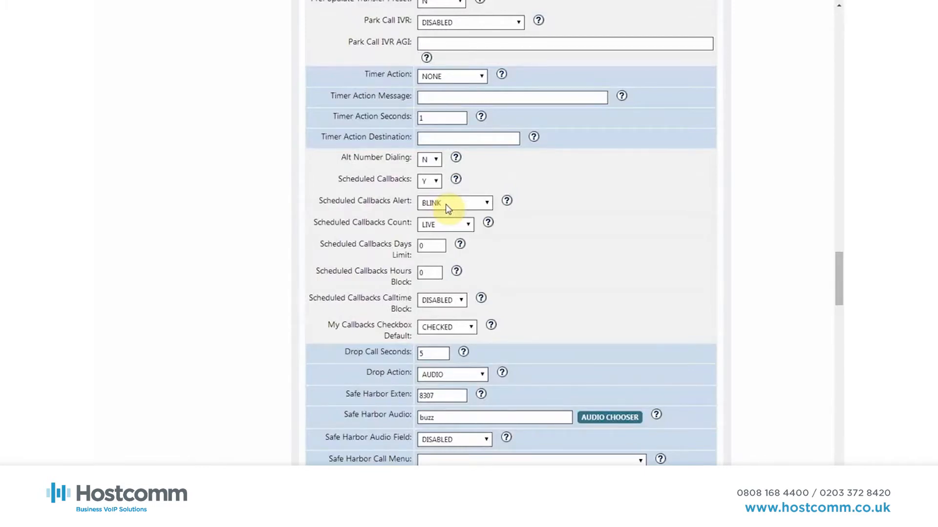
{"action": "scroll", "coordinate": [447, 207], "scroll_direction": "down", "scroll_amount": 4}
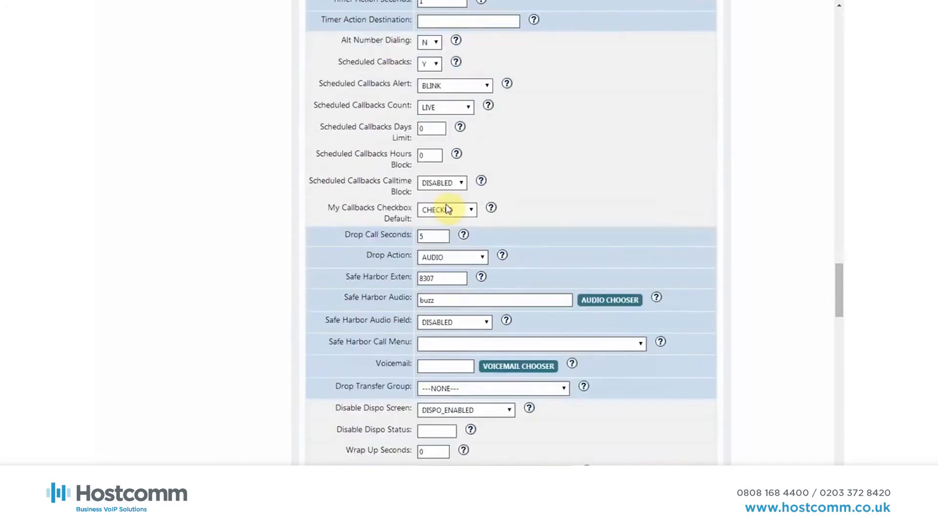
{"action": "scroll", "coordinate": [448, 207], "scroll_direction": "down", "scroll_amount": 2}
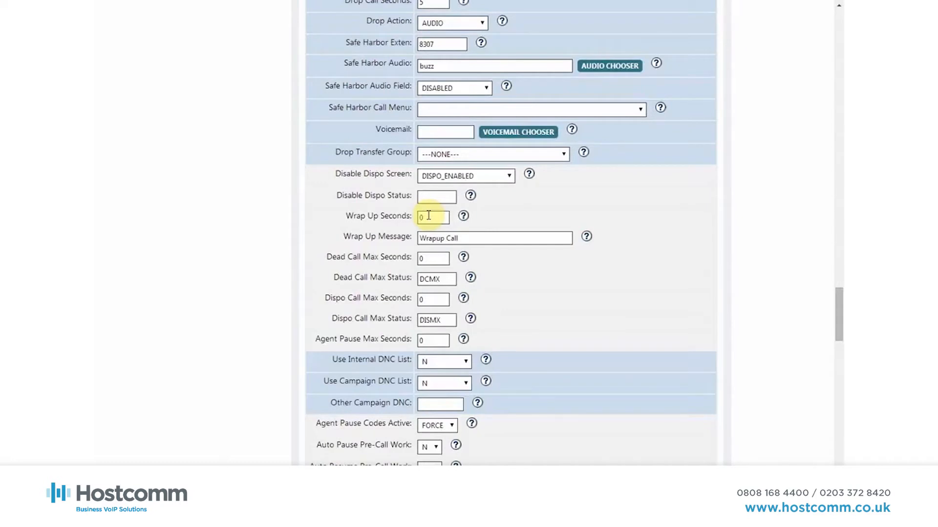
Set the campaign's Dead Call Max Seconds to 5
{"action": "scroll", "coordinate": [428, 215], "scroll_direction": "down", "scroll_amount": 2}
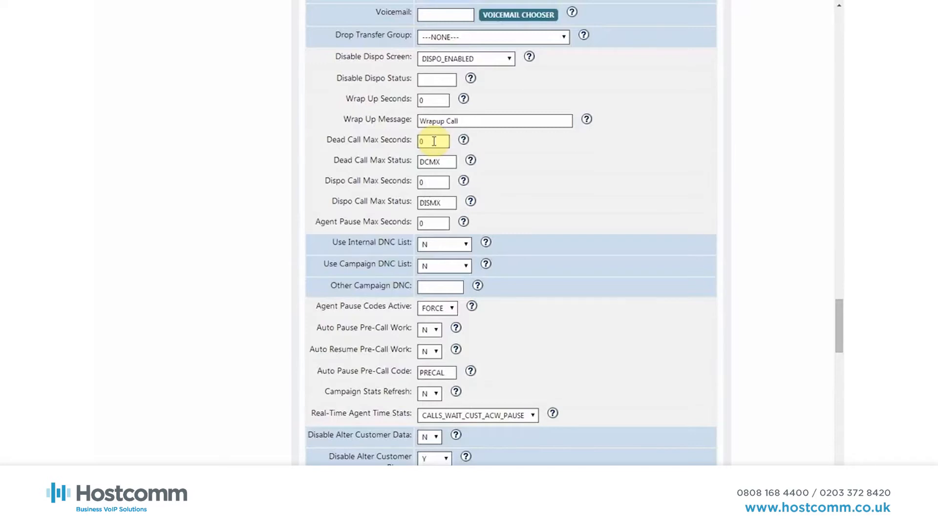
{"action": "left_click_drag", "start_coordinate": [433, 141], "coordinate": [410, 142]}
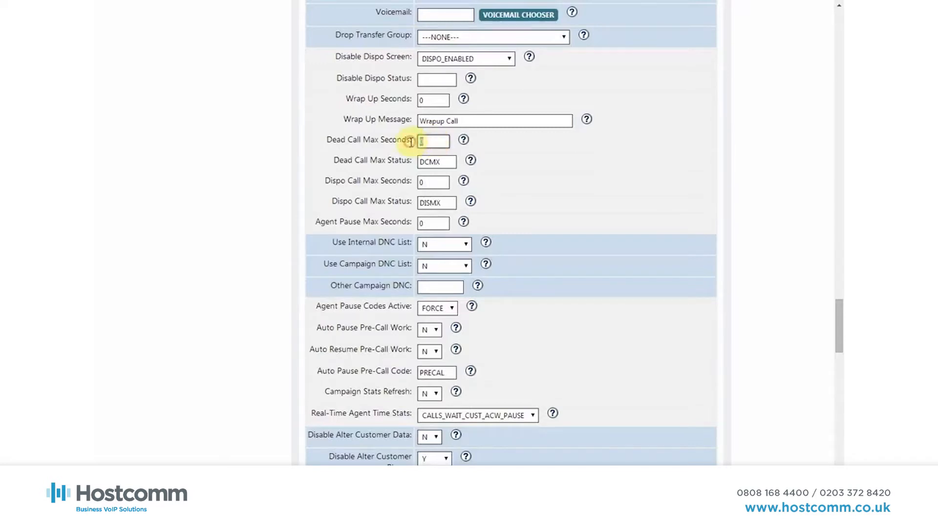
{"action": "type", "text": "5"}
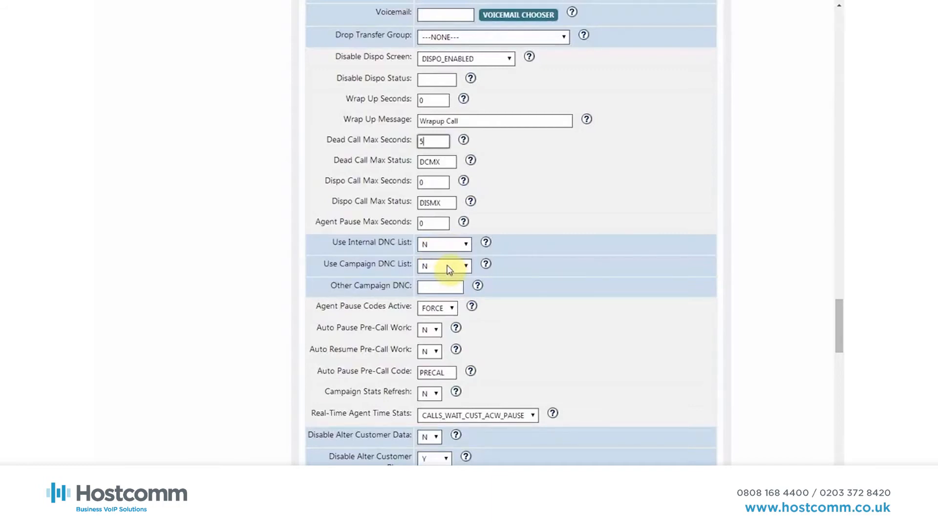
Review the campaign's remaining settings, from DNC lists and agent pause codes through manual dial, blind monitoring and the allowed inbound and transfer groups
{"action": "scroll", "coordinate": [447, 266], "scroll_direction": "down", "scroll_amount": 2}
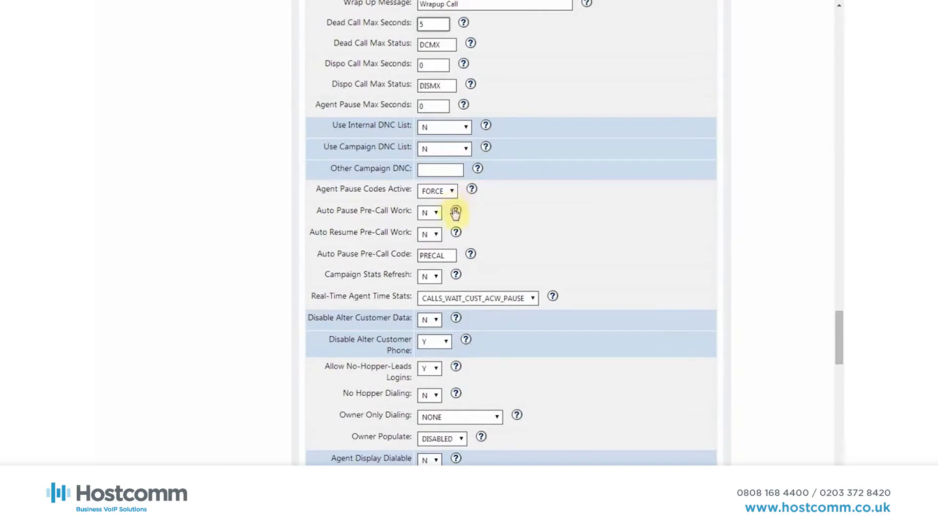
{"action": "scroll", "coordinate": [463, 233], "scroll_direction": "down", "scroll_amount": 2}
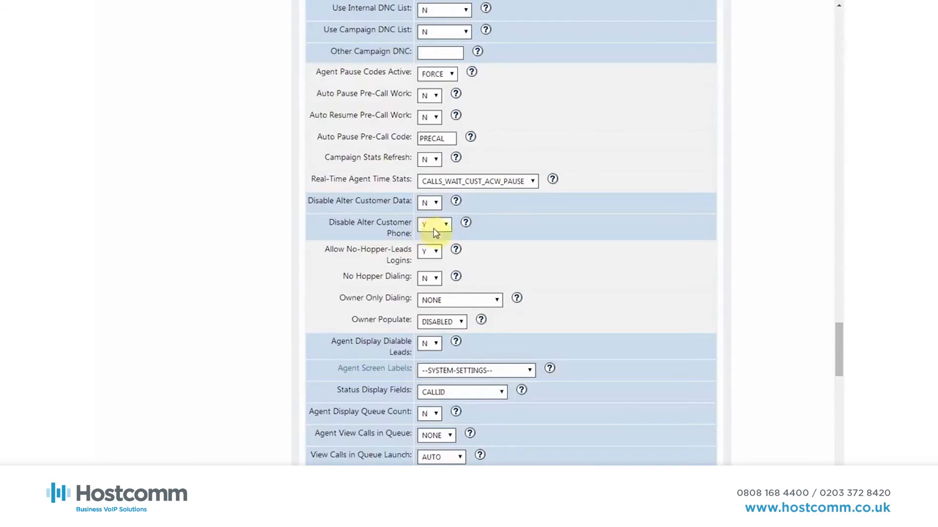
{"action": "scroll", "coordinate": [433, 228], "scroll_direction": "down", "scroll_amount": 1}
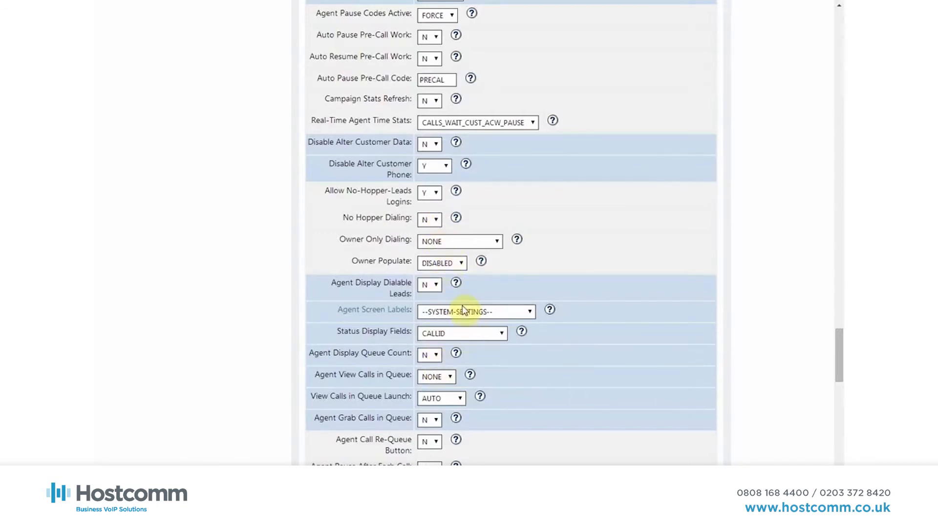
{"action": "scroll", "coordinate": [463, 311], "scroll_direction": "down", "scroll_amount": 1}
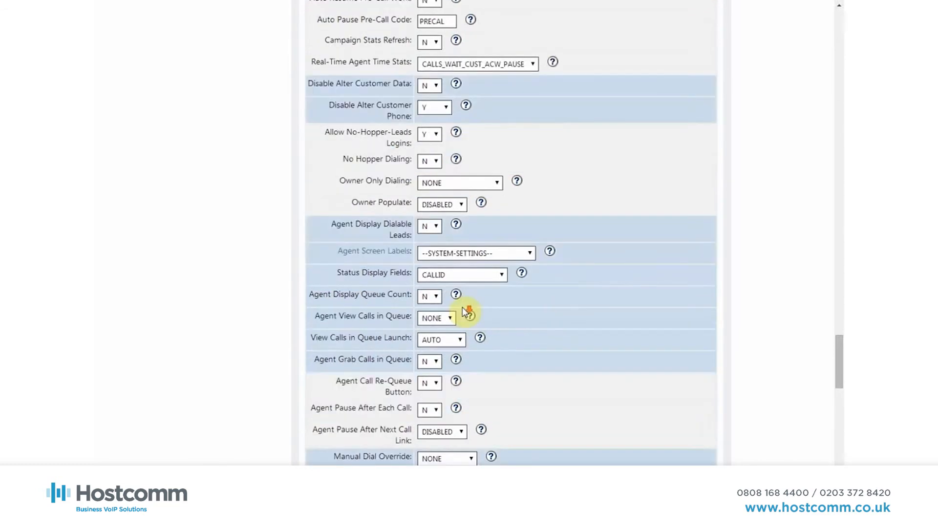
{"action": "scroll", "coordinate": [465, 312], "scroll_direction": "down", "scroll_amount": 1}
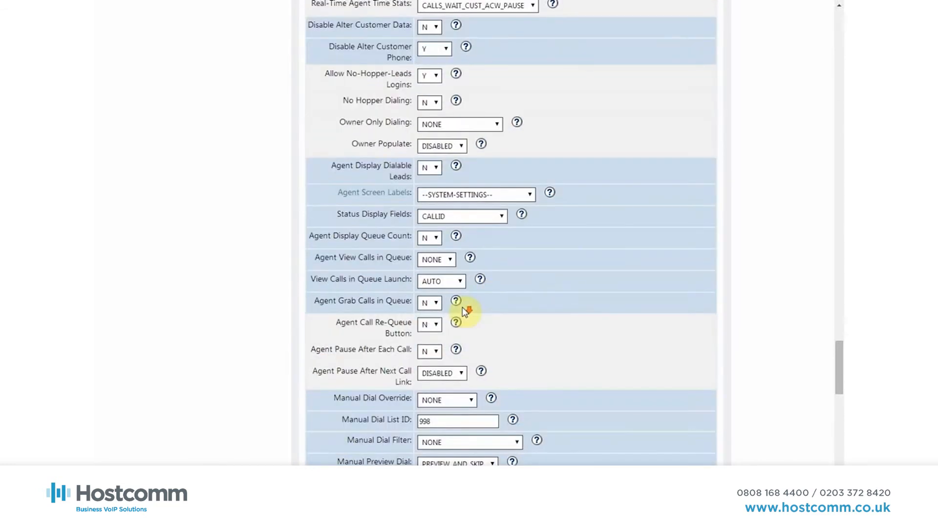
{"action": "scroll", "coordinate": [466, 312], "scroll_direction": "down", "scroll_amount": 1}
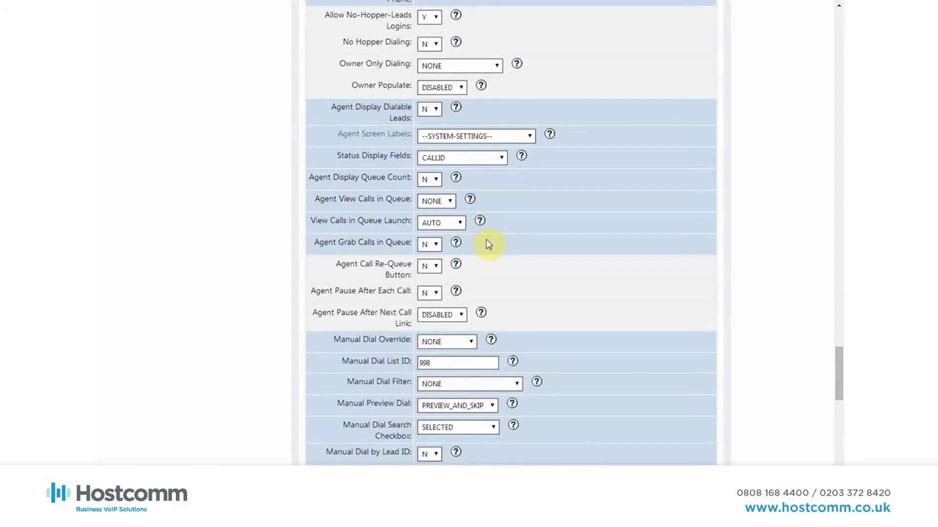
{"action": "scroll", "coordinate": [497, 243], "scroll_direction": "down", "scroll_amount": 4}
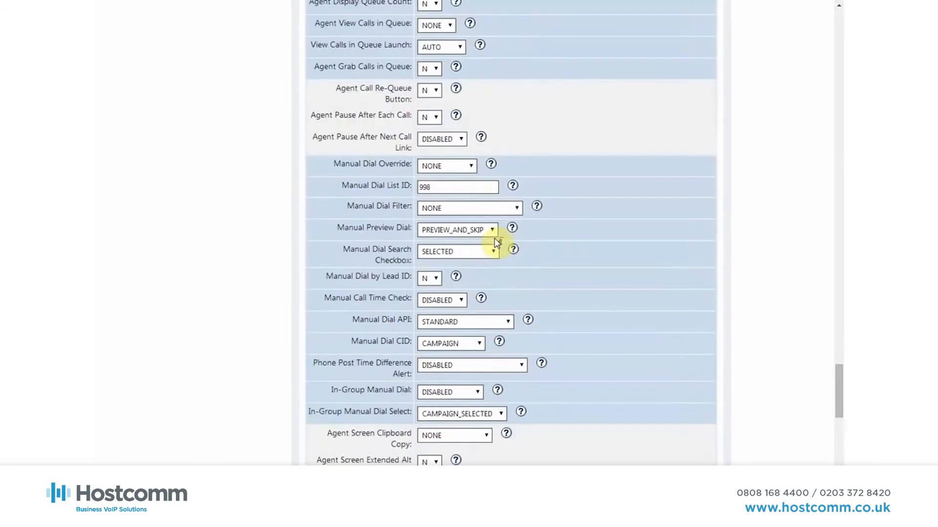
{"action": "scroll", "coordinate": [497, 242], "scroll_direction": "down", "scroll_amount": 5}
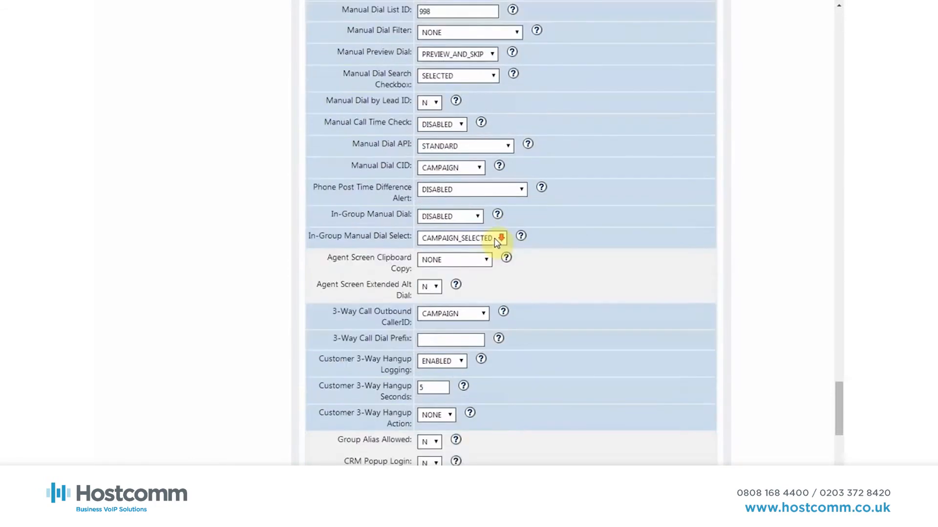
{"action": "scroll", "coordinate": [497, 243], "scroll_direction": "down", "scroll_amount": 3}
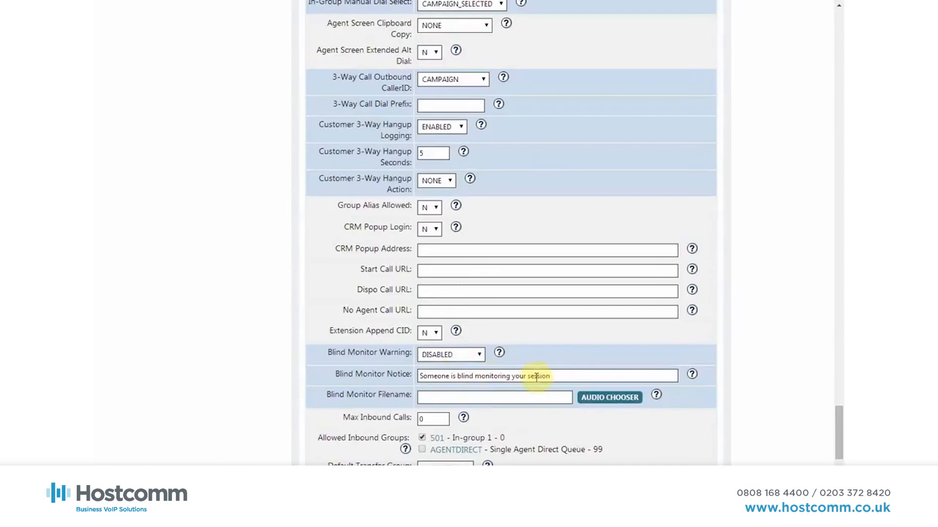
{"action": "scroll", "coordinate": [480, 365], "scroll_direction": "down", "scroll_amount": 2}
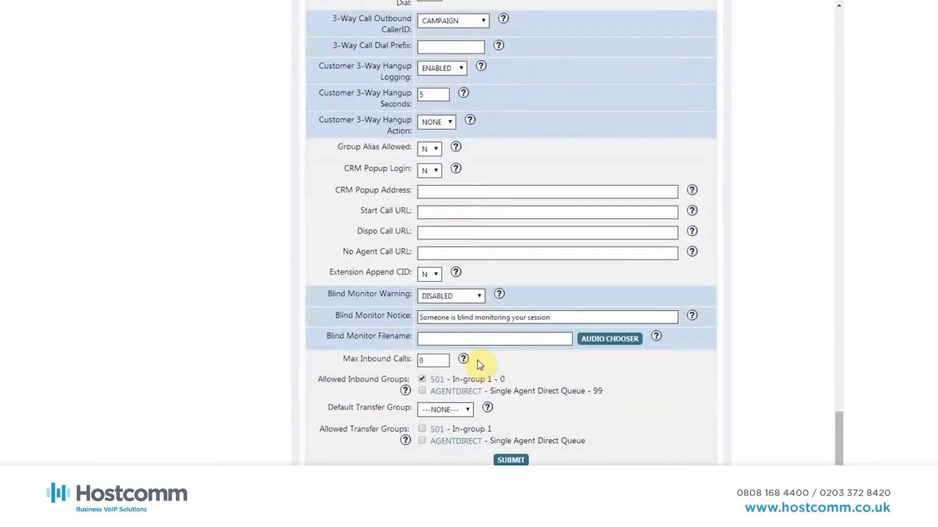
{"action": "scroll", "coordinate": [477, 361], "scroll_direction": "down", "scroll_amount": 1}
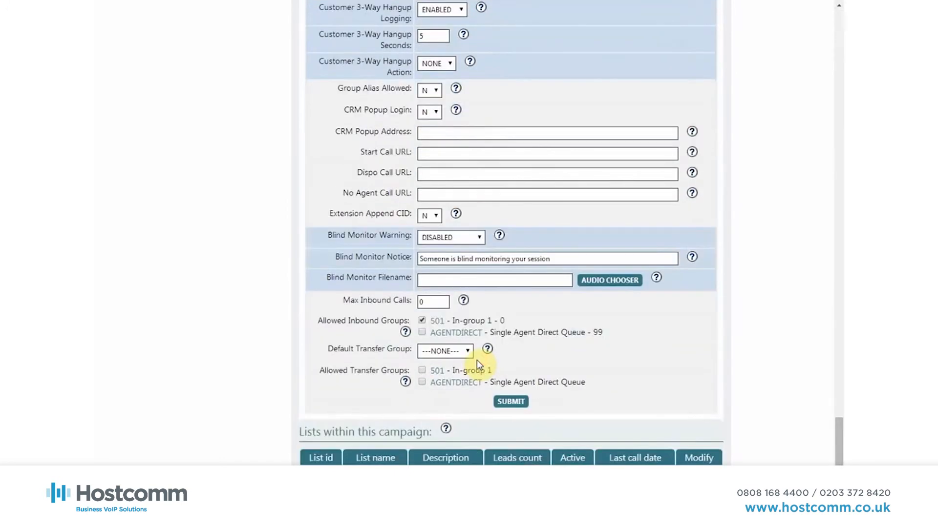
Review the campaign's dial statuses, and check the attempt delay of the lead recycling rule for status B
{"action": "scroll", "coordinate": [534, 378], "scroll_direction": "up", "scroll_amount": 20}
{"action": "scroll", "coordinate": [535, 378], "scroll_direction": "up", "scroll_amount": 20}
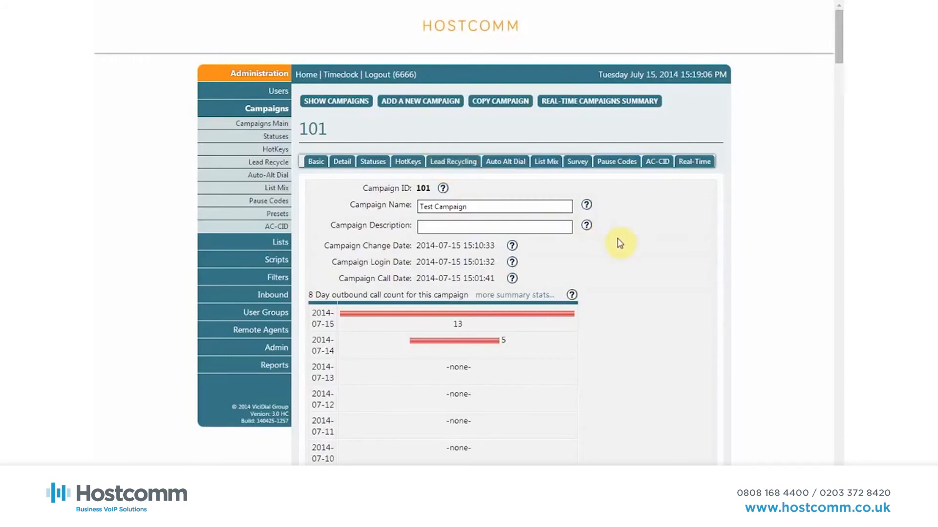
{"action": "scroll", "coordinate": [620, 243], "scroll_direction": "down", "scroll_amount": 3}
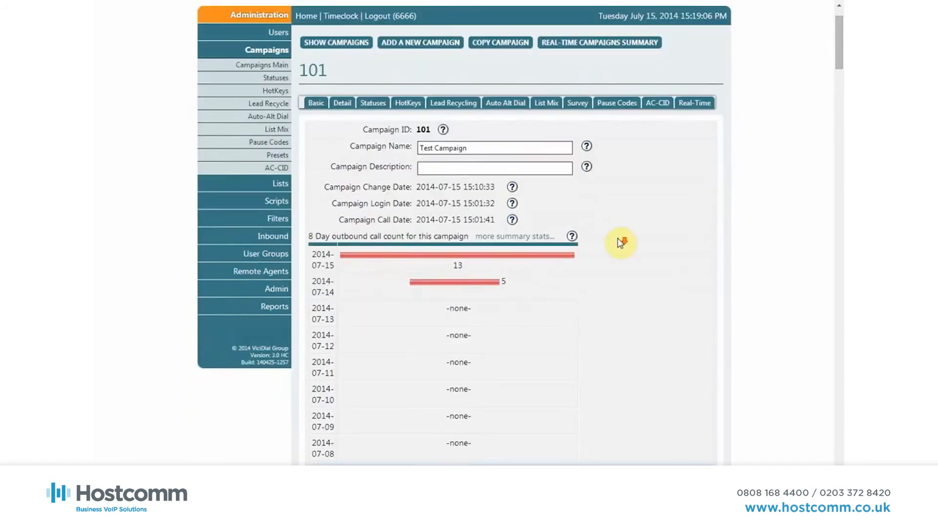
{"action": "scroll", "coordinate": [619, 243], "scroll_direction": "down", "scroll_amount": 5}
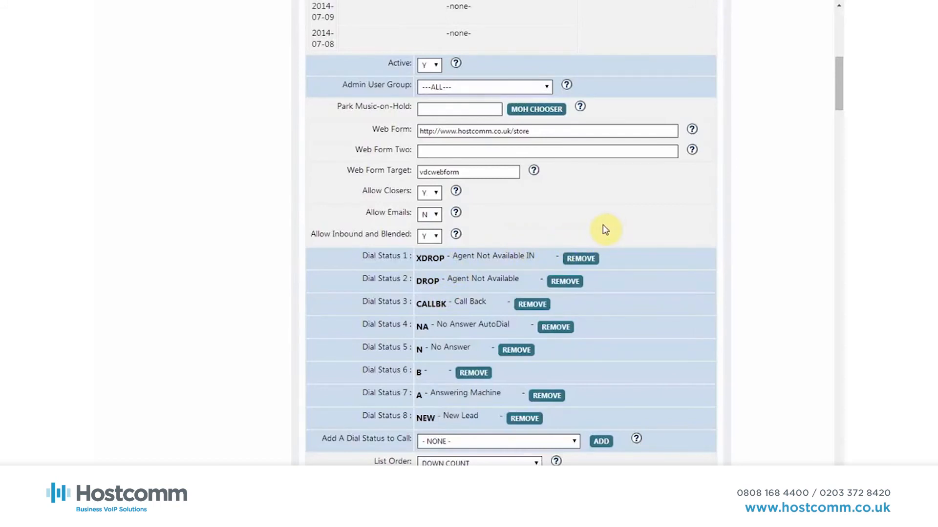
{"action": "scroll", "coordinate": [605, 230], "scroll_direction": "up", "scroll_amount": 10}
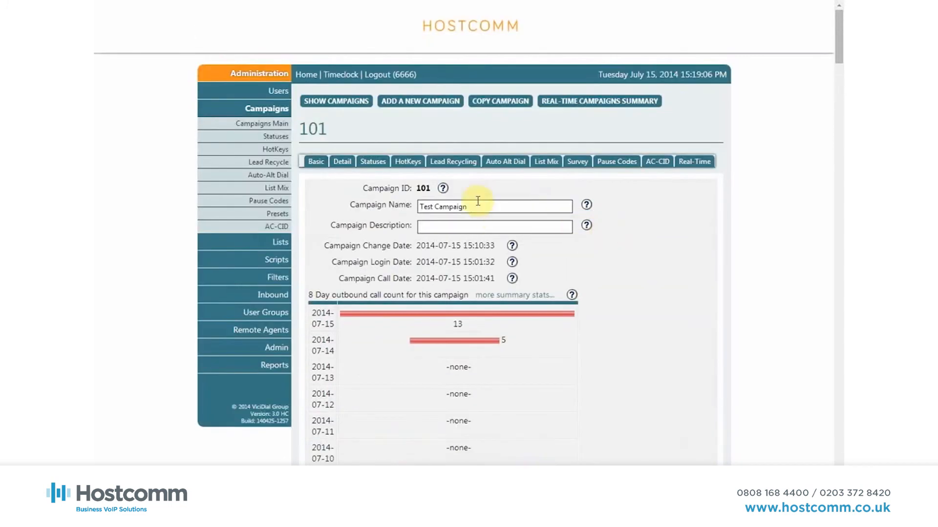
{"action": "left_click", "coordinate": [462, 164]}
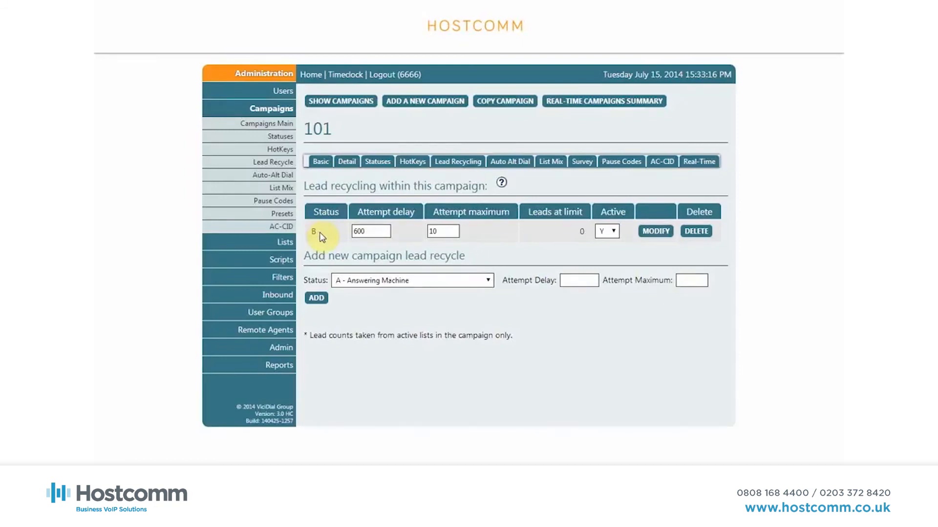
{"action": "left_click", "coordinate": [373, 232]}
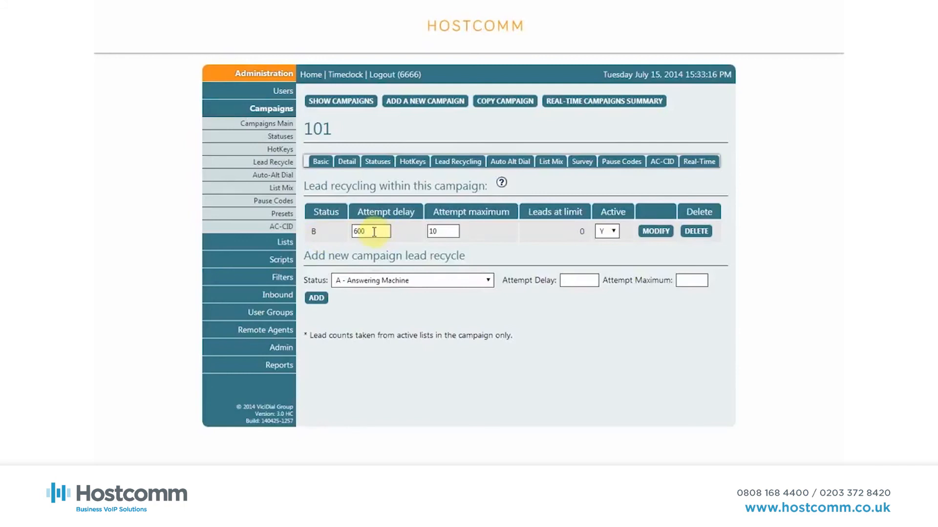
{"action": "left_click_drag", "start_coordinate": [373, 232], "coordinate": [344, 233]}
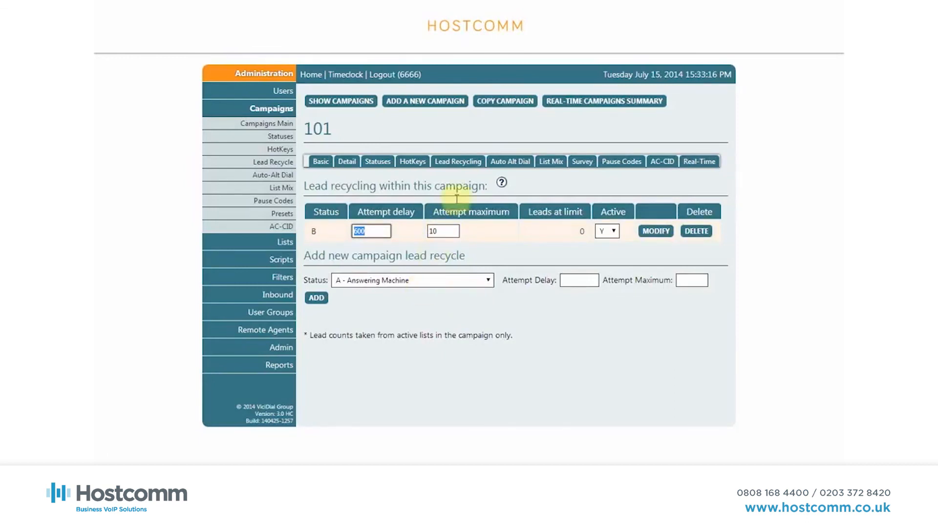
Open the agent pause codes for campaign 101
{"action": "left_click", "coordinate": [619, 165]}
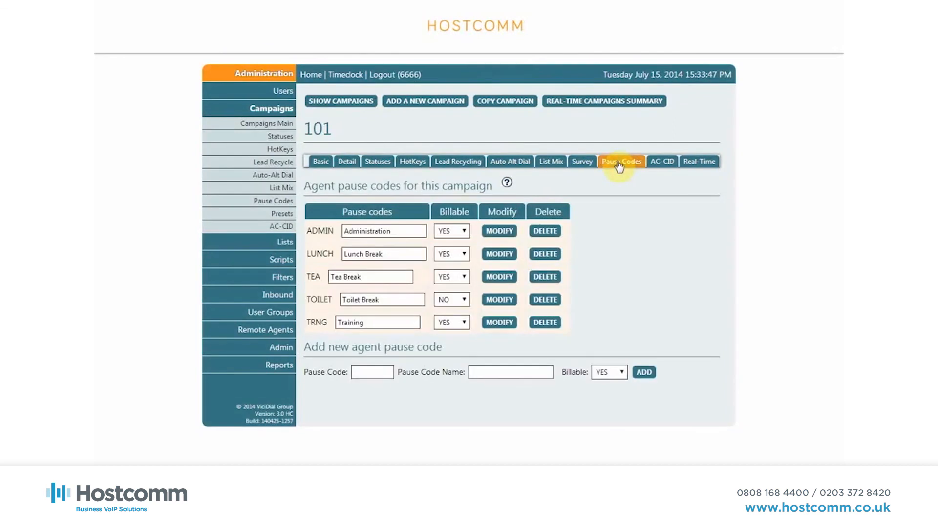